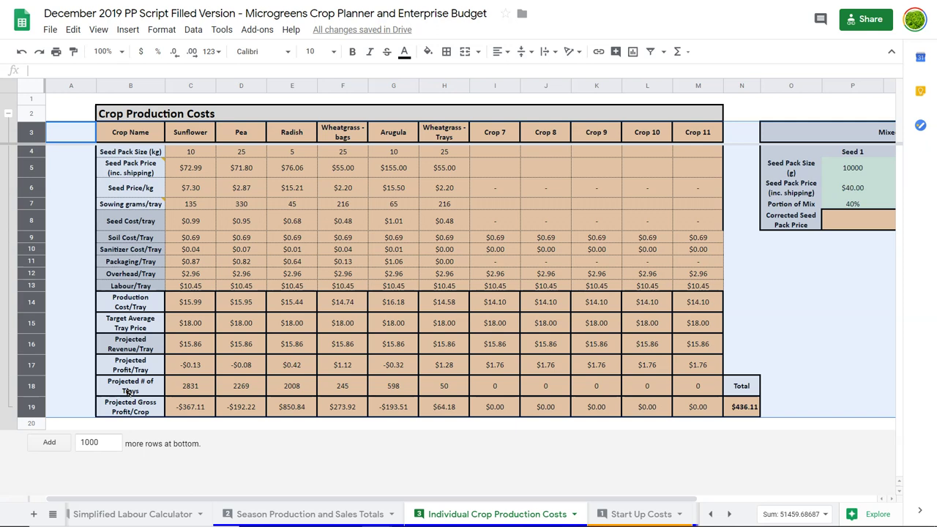
- Examine the Sunflower column from production cost down to projected gross profit, and check the gross profit for Pea and Radish
{"action": "left_click", "coordinate": [190, 302]}
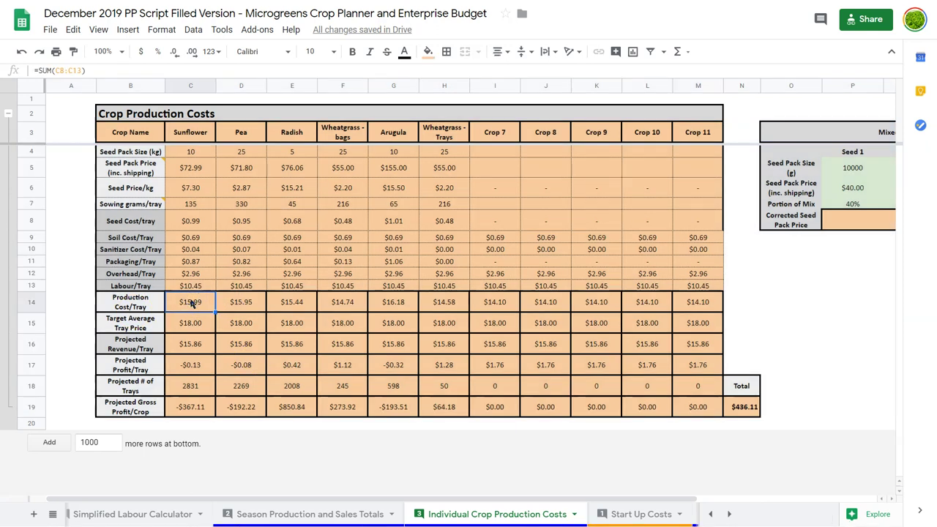
{"action": "key", "text": "Down"}
{"action": "key", "text": "Down"}
{"action": "key", "text": "Down"}
{"action": "key", "text": "Down"}
{"action": "key", "text": "Down"}
{"action": "key", "text": "Down"}
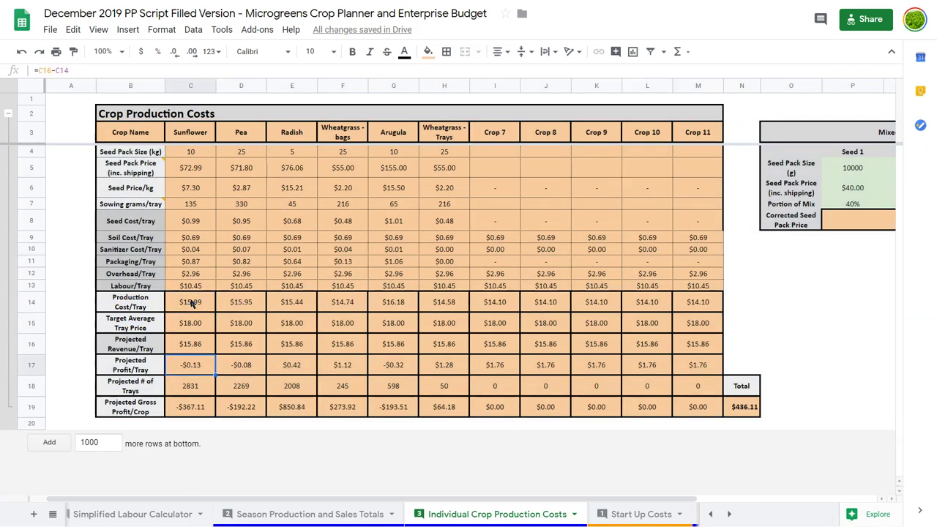
{"action": "key", "text": "Up"}
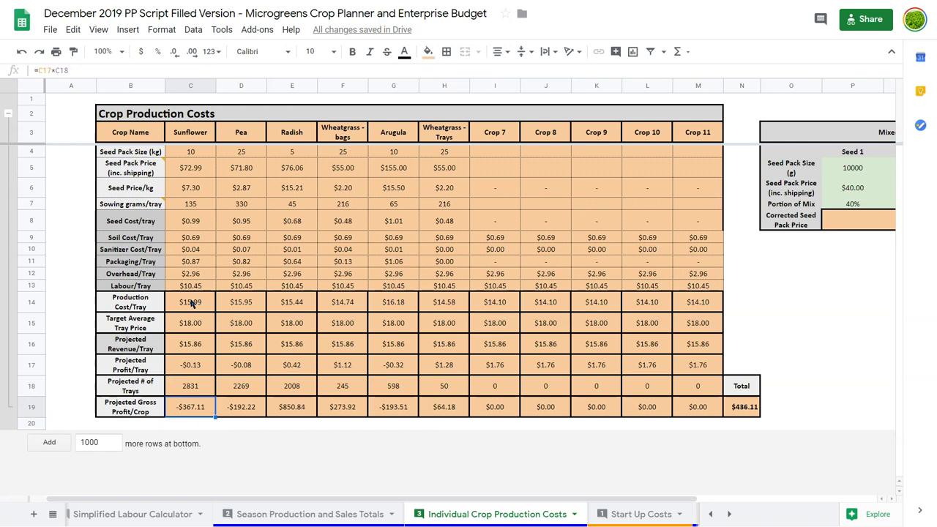
{"action": "key", "text": "Right"}
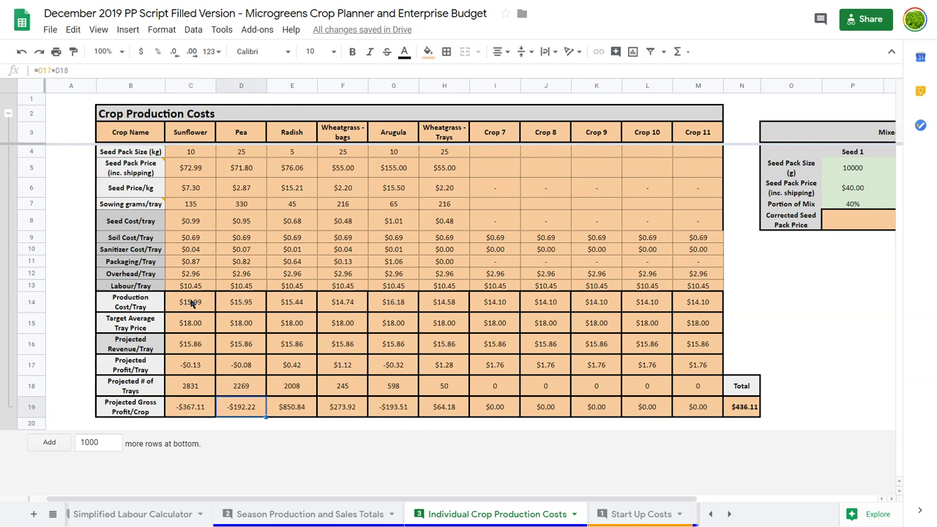
{"action": "key", "text": "Right"}
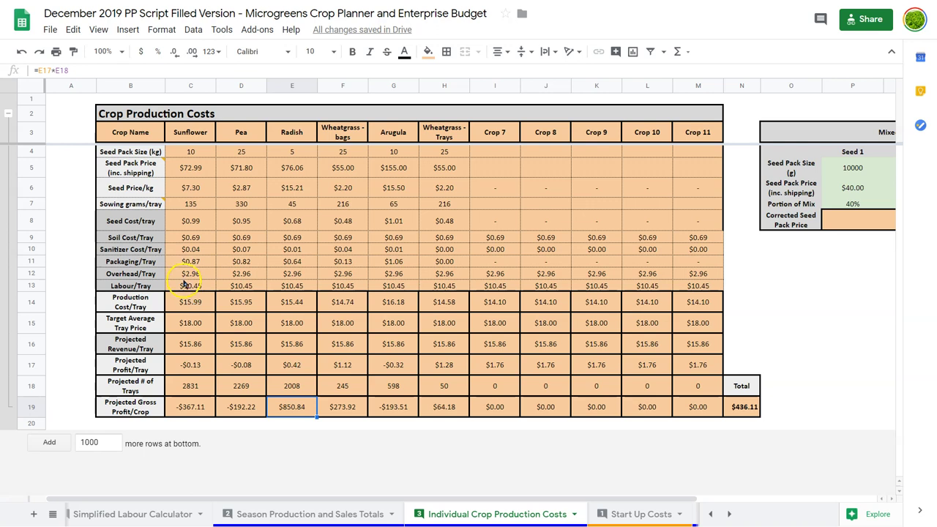
- Check the labour cost per tray for Sunflower and Pea and follow the Pea column down to its projected gross profit
{"action": "left_click", "coordinate": [189, 288]}
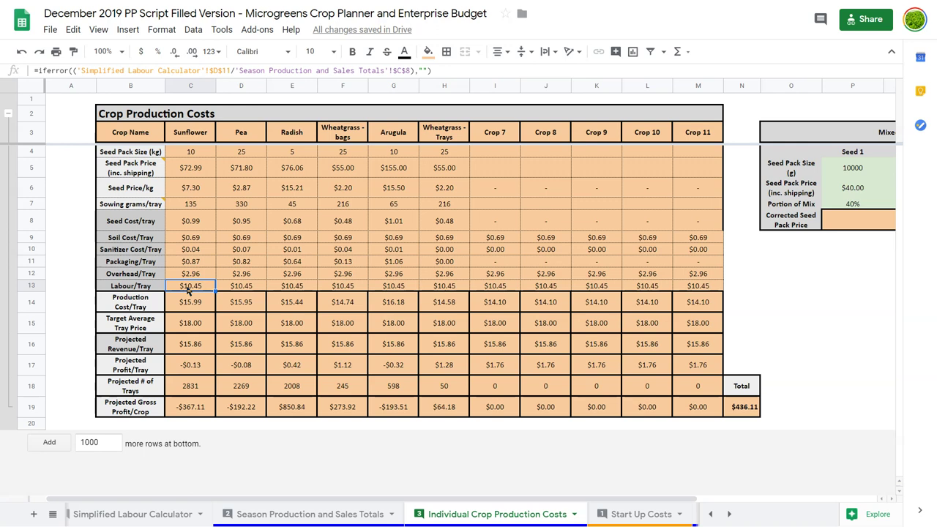
{"action": "key", "text": "Right"}
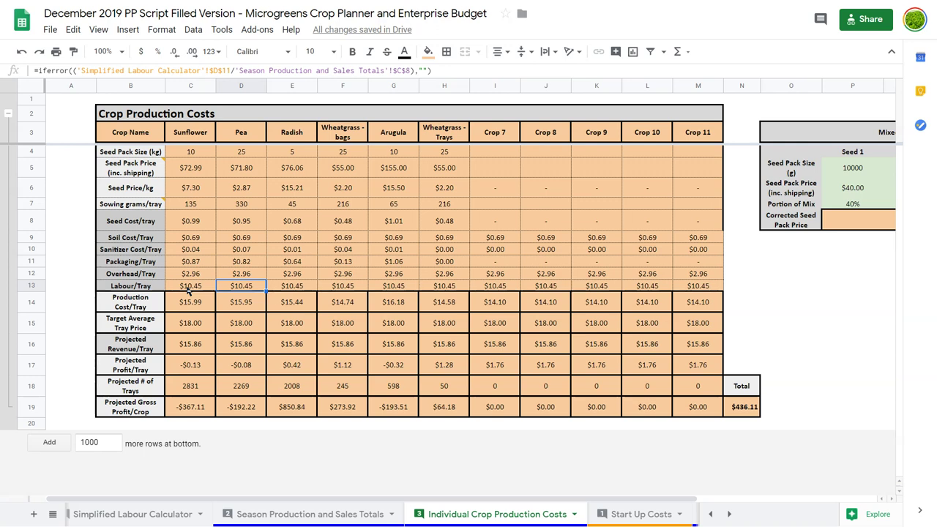
{"action": "key", "text": "Down"}
{"action": "key", "text": "Down"}
{"action": "key", "text": "Down"}
{"action": "key", "text": "Down"}
{"action": "key", "text": "Down"}
{"action": "key", "text": "Down"}
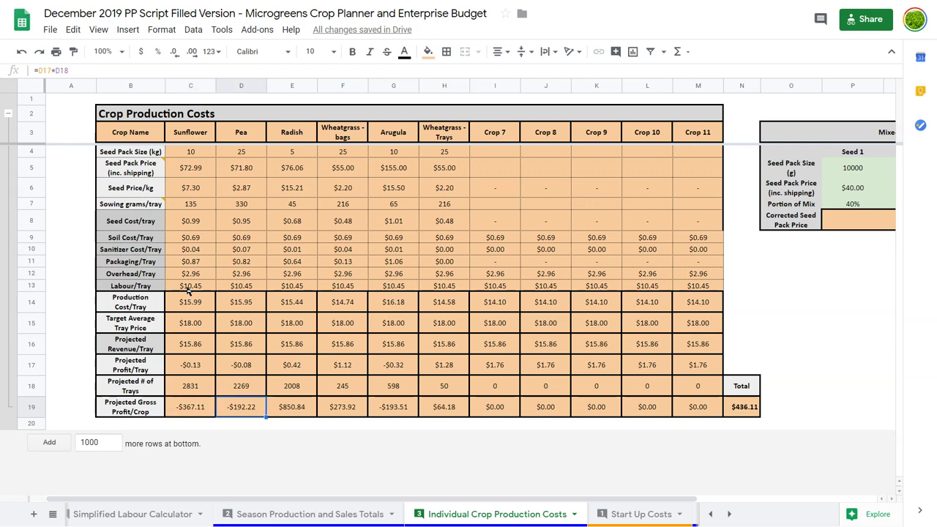
{"action": "key", "text": "Up"}
{"action": "key", "text": "Up"}
{"action": "key", "text": "Up"}
{"action": "key", "text": "Up"}
{"action": "key", "text": "Up"}
{"action": "key", "text": "Up"}
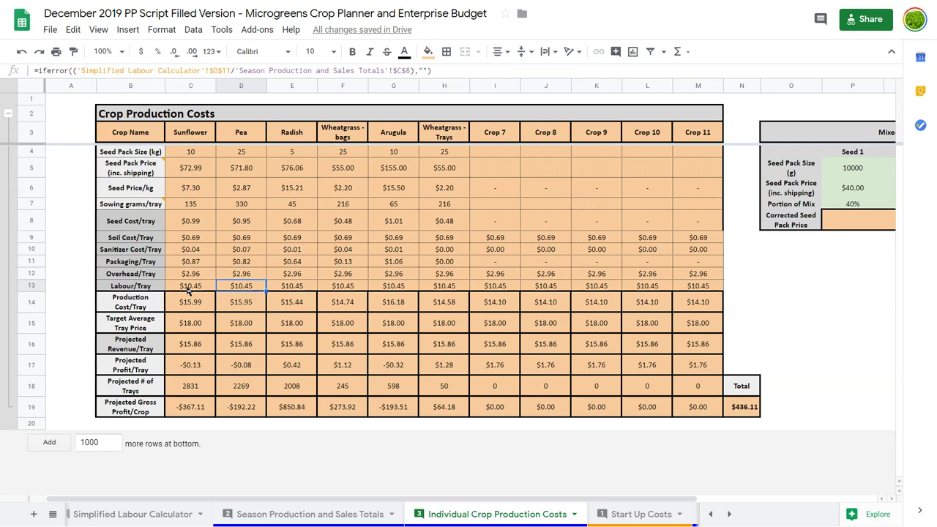
- Compare labour per tray for Sunflower, Pea and Radish, and review the Radish column down to its projected gross profit
{"action": "key", "text": "Left"}
{"action": "key", "text": "Right"}
{"action": "key", "text": "Left"}
{"action": "key", "text": "Right"}
{"action": "key", "text": "Right"}
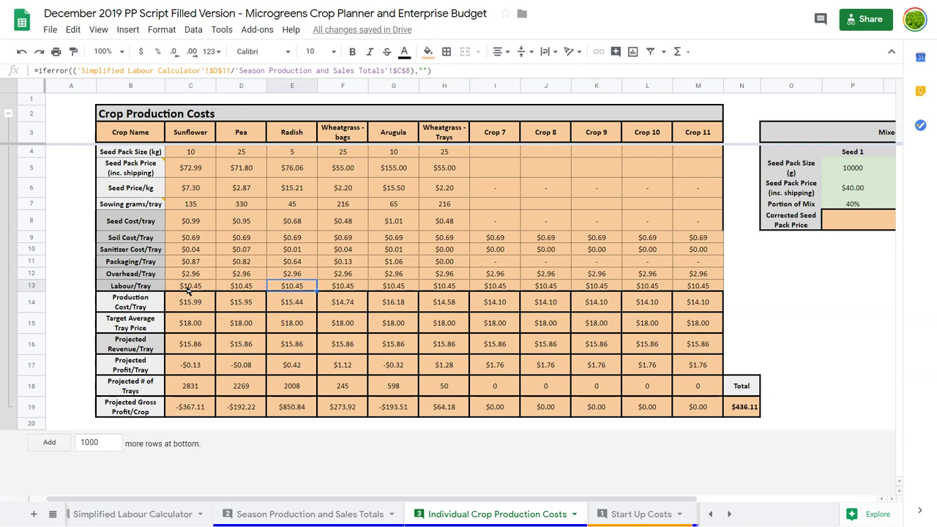
{"action": "key", "text": "Down"}
{"action": "key", "text": "Down"}
{"action": "key", "text": "Down"}
{"action": "key", "text": "Down"}
{"action": "key", "text": "Down"}
{"action": "key", "text": "Down"}
{"action": "key", "text": "Down"}
{"action": "key", "text": "Up"}
{"action": "key", "text": "Up"}
{"action": "key", "text": "Up"}
{"action": "key", "text": "Up"}
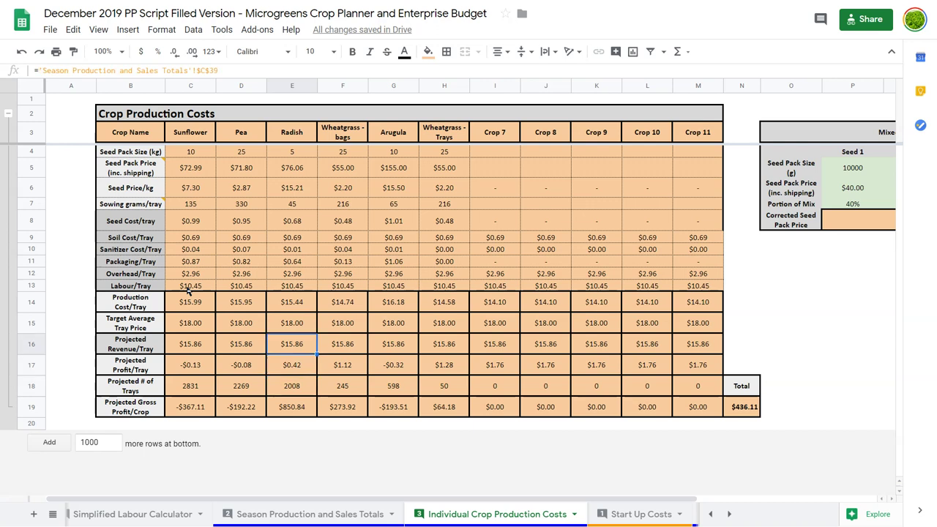
{"action": "key", "text": "Up"}
{"action": "key", "text": "Up"}
{"action": "key", "text": "Up"}
{"action": "key", "text": "Up"}
{"action": "key", "text": "Down"}
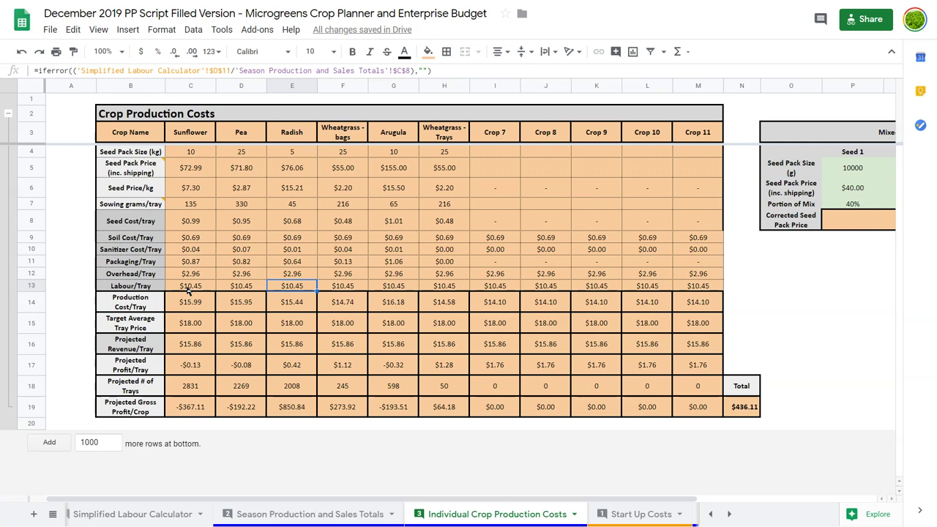
- Compare the labour cost per tray across the Wheatgrass - bags, Arugula and Wheatgrass - Trays columns
{"action": "key", "text": "Right"}
{"action": "key", "text": "Right"}
{"action": "key", "text": "Right"}
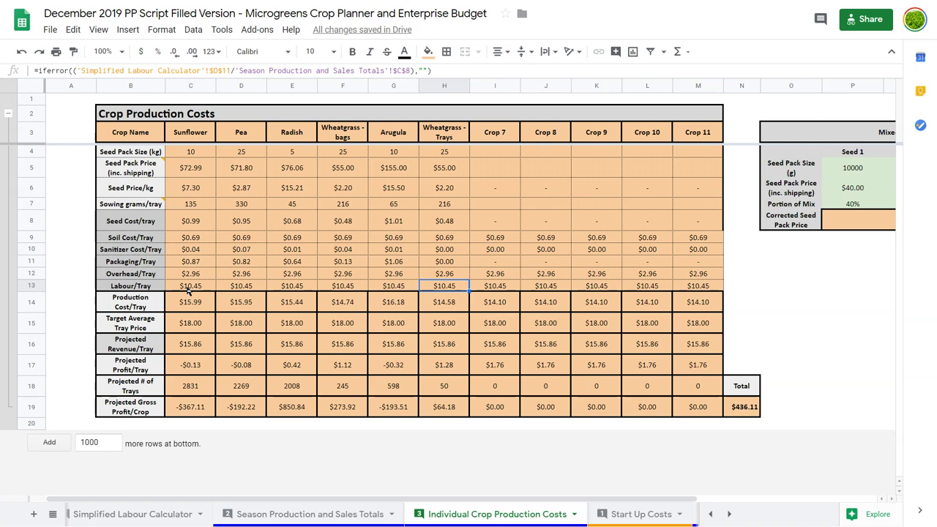
{"action": "key", "text": "Left"}
{"action": "key", "text": "Left"}
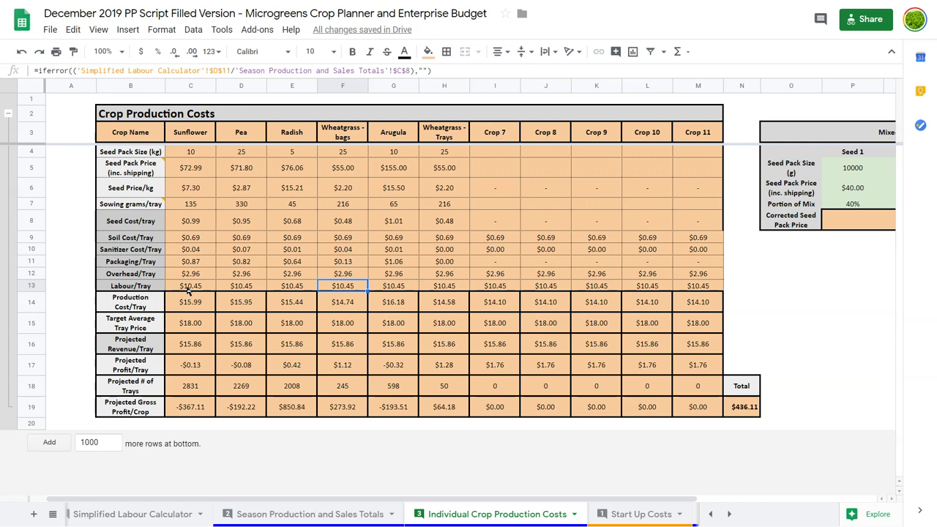
{"action": "key", "text": "Right"}
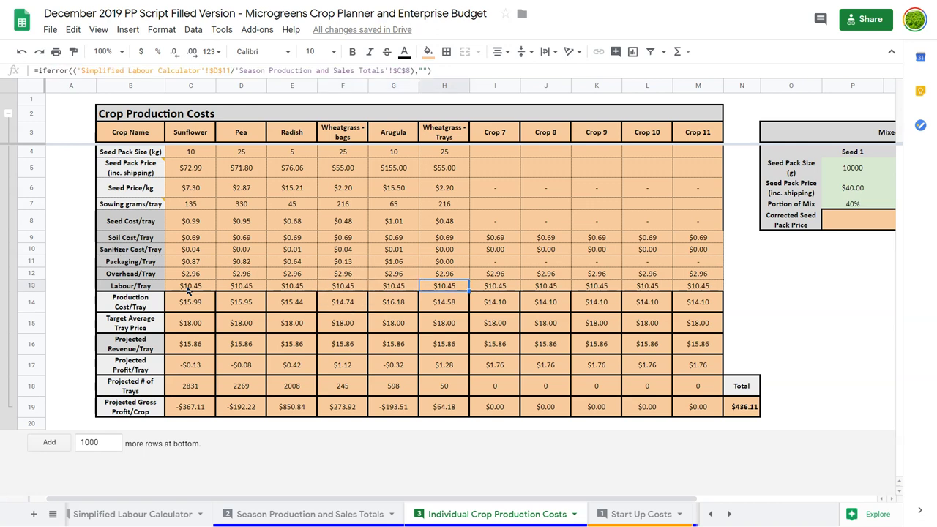
- Examine the Arugula column between labour per tray and projected gross profit per crop
{"action": "key", "text": "Down"}
{"action": "key", "text": "Down"}
{"action": "key", "text": "Down"}
{"action": "key", "text": "Down"}
{"action": "key", "text": "Down"}
{"action": "key", "text": "Down"}
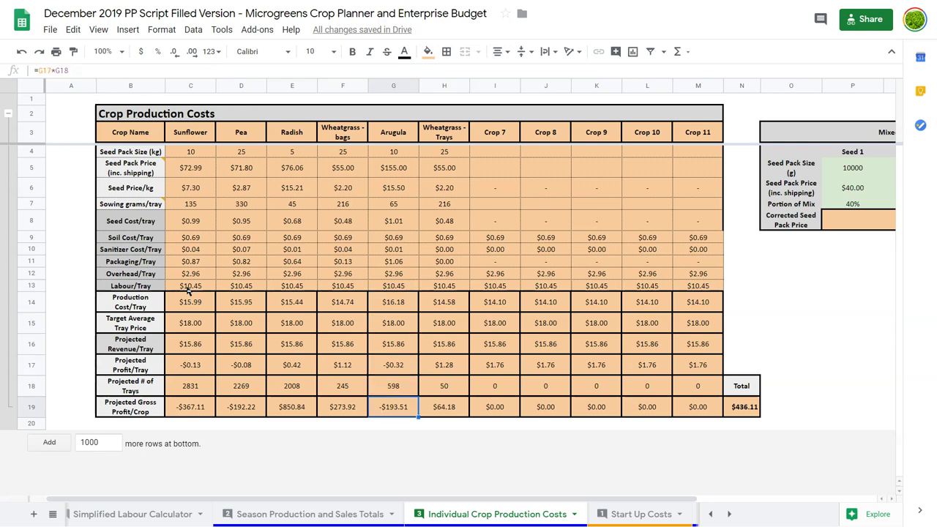
{"action": "key", "text": "Up"}
{"action": "key", "text": "Up"}
{"action": "key", "text": "Up"}
{"action": "key", "text": "Up"}
{"action": "key", "text": "Up"}
{"action": "key", "text": "Up"}
{"action": "key", "text": "Left"}
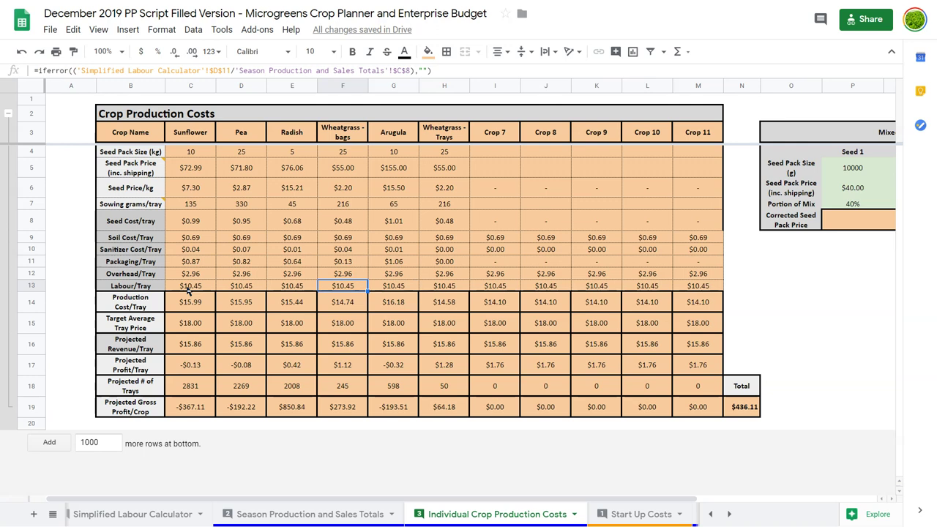
- Review the per-tray soil cost from Wheatgrass - bags back to Sunflower, and Sunflower's sanitizer cost
{"action": "key", "text": "Down"}
{"action": "key", "text": "Up"}
{"action": "key", "text": "Up"}
{"action": "key", "text": "Up"}
{"action": "key", "text": "Up"}
{"action": "key", "text": "Up"}
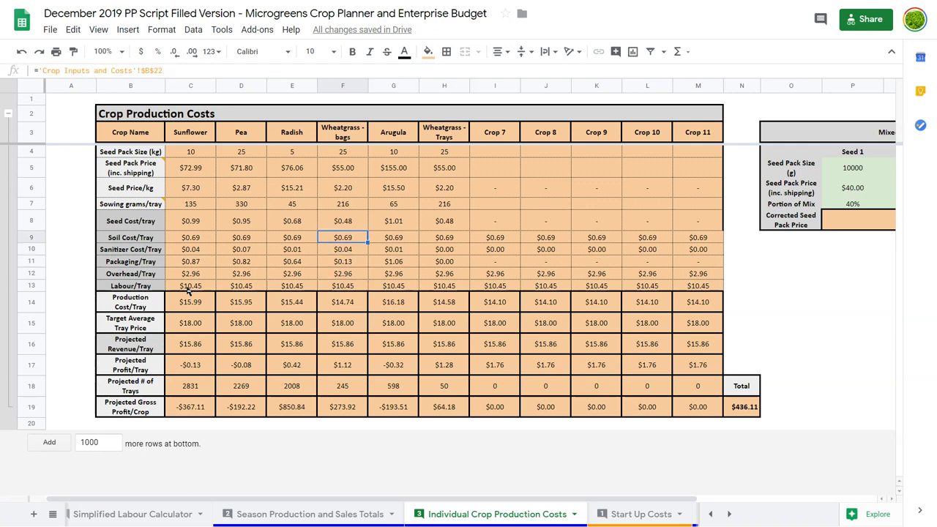
{"action": "key", "text": "Left"}
{"action": "key", "text": "Left"}
{"action": "key", "text": "Left"}
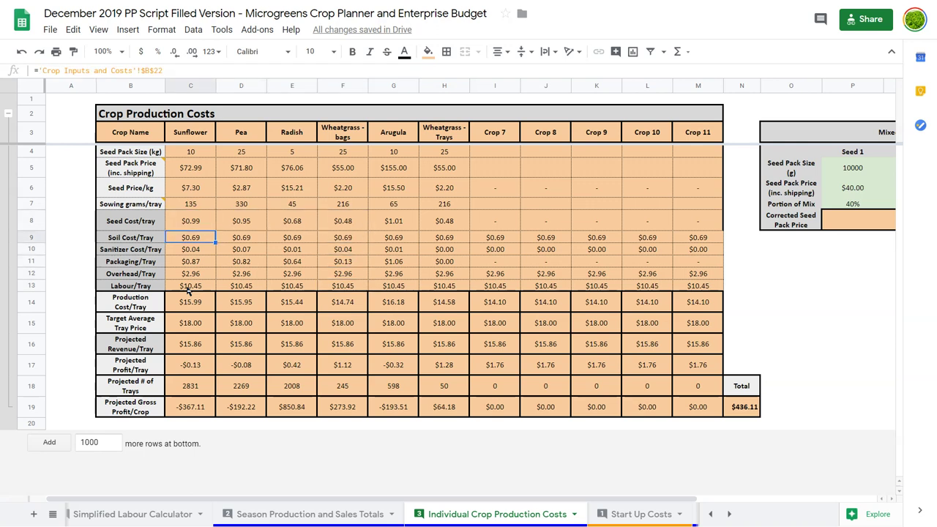
{"action": "key", "text": "Down"}
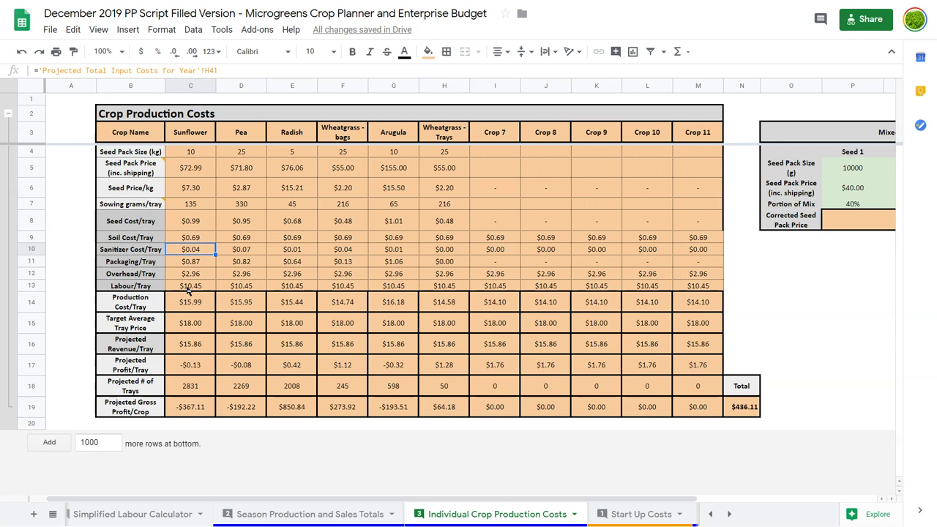
- Compare the packaging cost per tray for Sunflower, Pea, Radish and Wheatgrass - bags
{"action": "key", "text": "Down"}
{"action": "key", "text": "Right"}
{"action": "key", "text": "Left"}
{"action": "key", "text": "Right"}
{"action": "key", "text": "Right"}
{"action": "key", "text": "Left"}
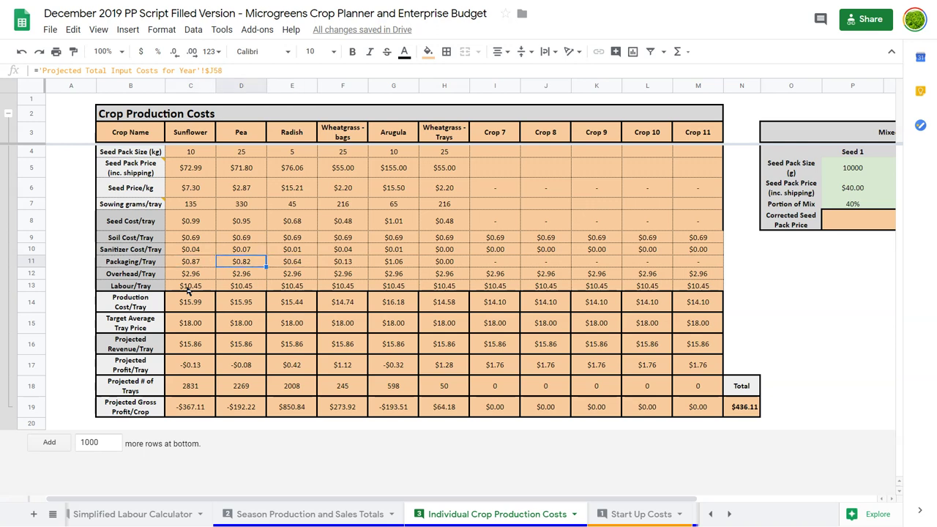
{"action": "key", "text": "Left"}
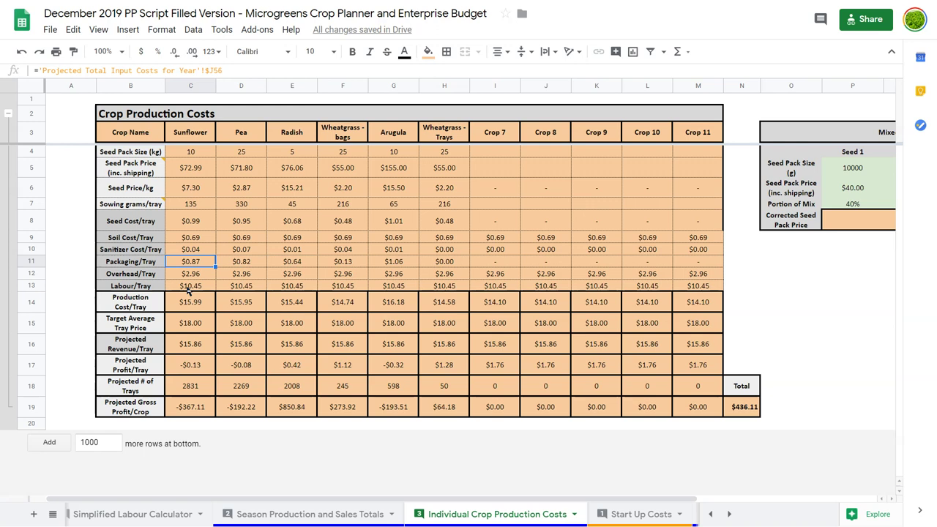
{"action": "key", "text": "Right"}
{"action": "key", "text": "Right"}
{"action": "key", "text": "Right"}
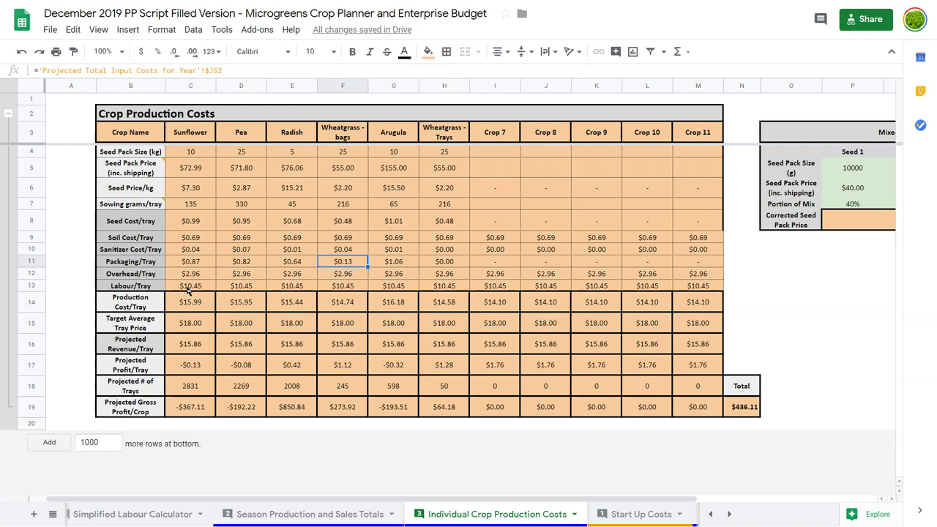
{"action": "key", "text": "Left"}
{"action": "key", "text": "Left"}
{"action": "key", "text": "Left"}
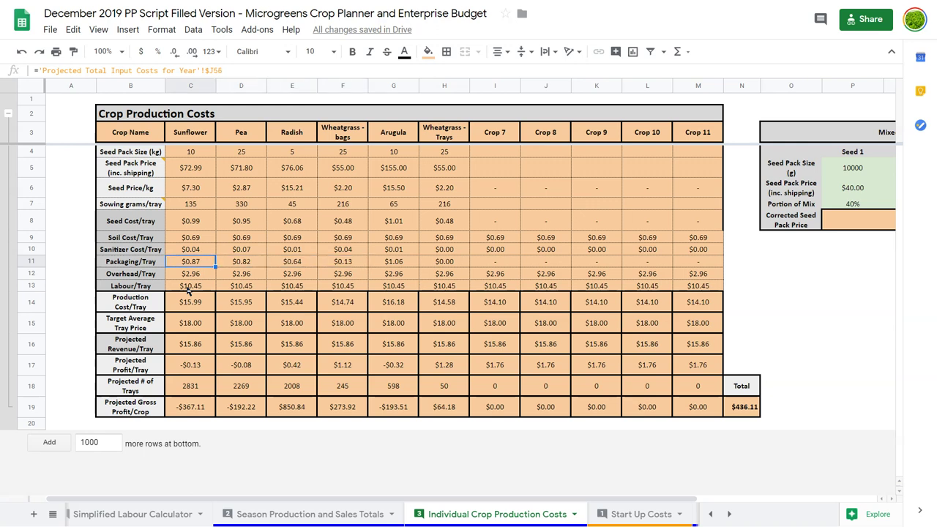
- Scan the packaging cost per tray across all six named crops, ending back at Sunflower
{"action": "key", "text": "Right"}
{"action": "key", "text": "Right"}
{"action": "key", "text": "Right"}
{"action": "key", "text": "Right"}
{"action": "key", "text": "Right"}
{"action": "key", "text": "Left"}
{"action": "key", "text": "Left"}
{"action": "key", "text": "Left"}
{"action": "key", "text": "Left"}
{"action": "key", "text": "Left"}
- Inspect the formulas behind Sunflower's projected profit per tray and projected revenue per tray
{"action": "left_click", "coordinate": [198, 373]}
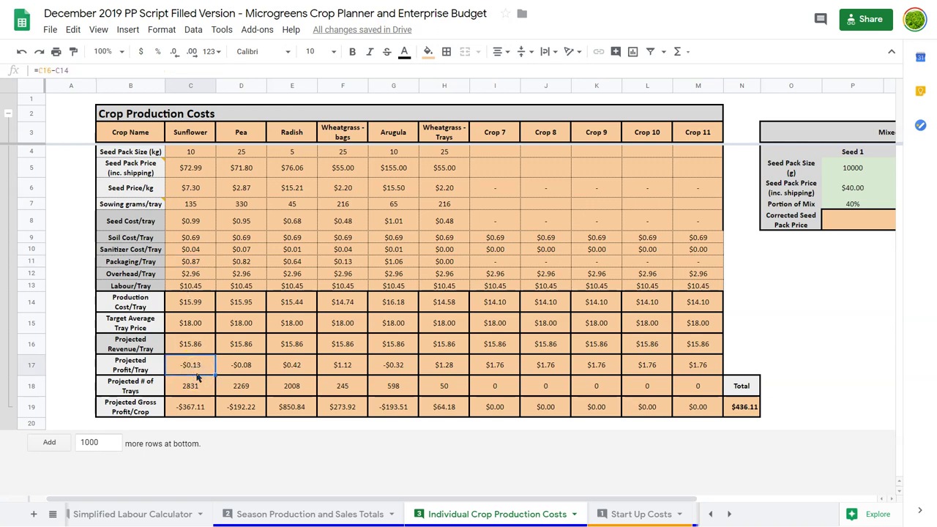
{"action": "left_click", "coordinate": [197, 369]}
{"action": "left_click", "coordinate": [196, 347]}
{"action": "left_click", "coordinate": [196, 347]}
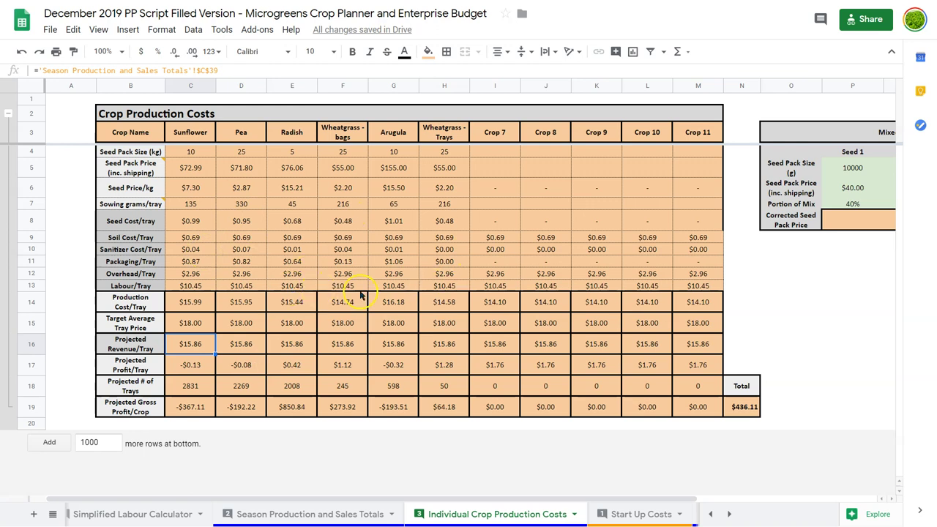
- Bring the Mixed Tray Calculator into view and review the Portion of Mix values for Seeds 1 to 3
{"action": "scroll", "coordinate": [538, 270], "scroll_direction": "right", "scroll_amount": 4}
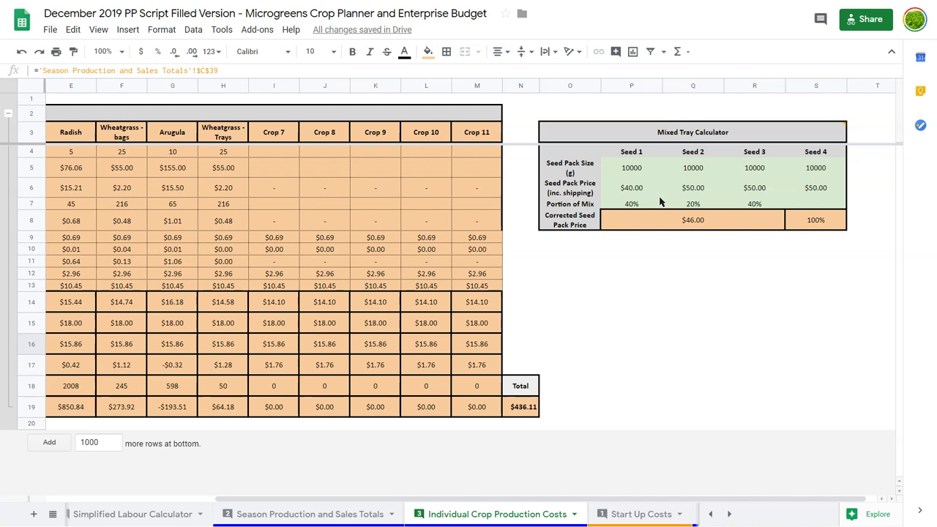
{"action": "left_click", "coordinate": [664, 306]}
{"action": "left_click", "coordinate": [654, 262]}
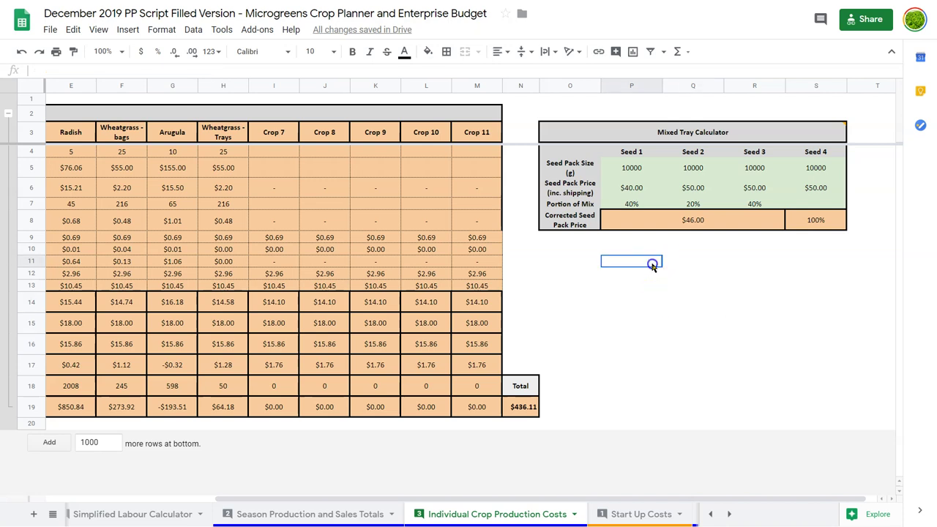
{"action": "scroll", "coordinate": [654, 266], "scroll_direction": "left", "scroll_amount": 1}
{"action": "scroll", "coordinate": [654, 266], "scroll_direction": "right", "scroll_amount": 2}
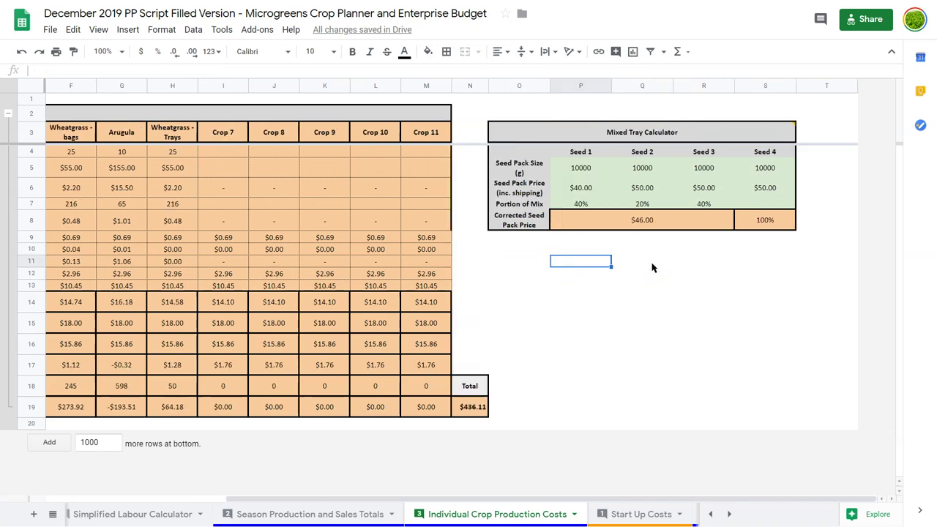
{"action": "key", "text": "Right"}
{"action": "key", "text": "Up"}
{"action": "key", "text": "Up"}
{"action": "key", "text": "Up"}
{"action": "key", "text": "Up"}
{"action": "key", "text": "Up"}
{"action": "key", "text": "Up"}
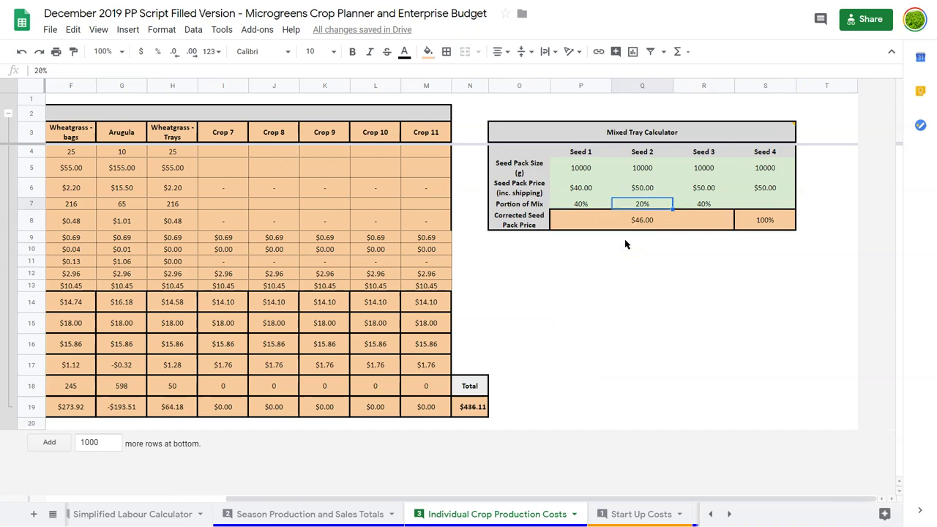
{"action": "key", "text": "Left"}
{"action": "key", "text": "Down"}
{"action": "key", "text": "Down"}
{"action": "key", "text": "Right"}
{"action": "key", "text": "Right"}
{"action": "key", "text": "Right"}
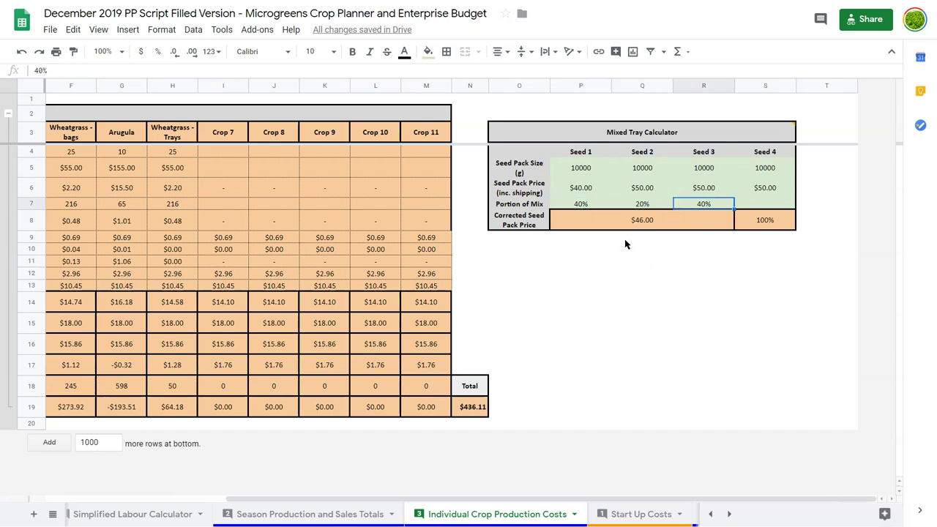
- Check the seed pack sizes in the Mixed Tray Calculator and return to Seed 1's portion of the mix
{"action": "key", "text": "Up"}
{"action": "key", "text": "Up"}
{"action": "key", "text": "Left"}
{"action": "key", "text": "Left"}
{"action": "key", "text": "Left"}
{"action": "key", "text": "Right"}
{"action": "key", "text": "Right"}
{"action": "key", "text": "Right"}
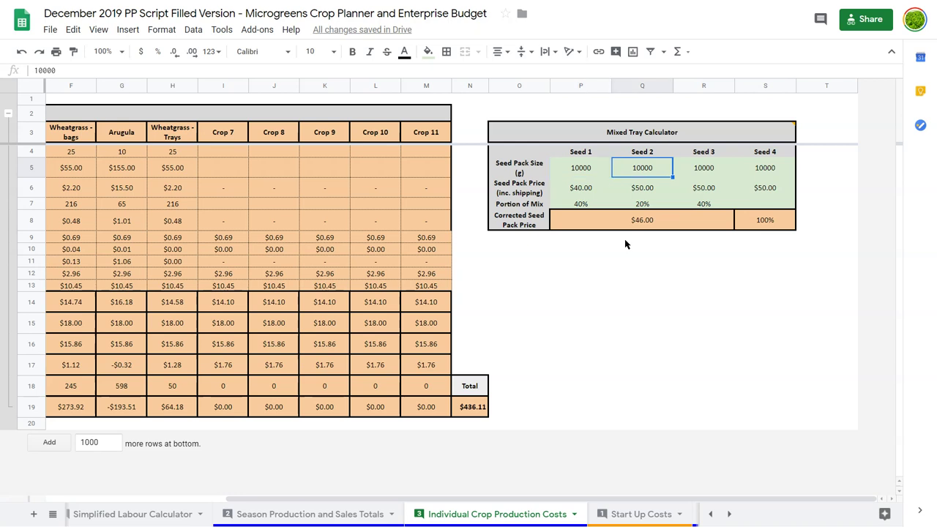
{"action": "key", "text": "Down"}
{"action": "key", "text": "Down"}
{"action": "key", "text": "Left"}
{"action": "key", "text": "Left"}
{"action": "key", "text": "Left"}
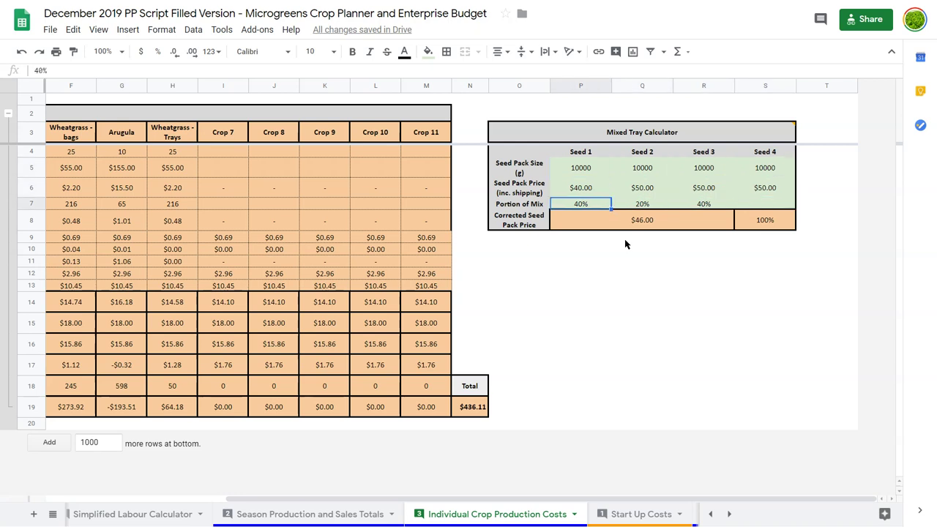
- Return to the Crop Production Costs table and read the comment on Seed Pack Price (inc. shipping)
{"action": "scroll", "coordinate": [624, 239], "scroll_direction": "left", "scroll_amount": 5}
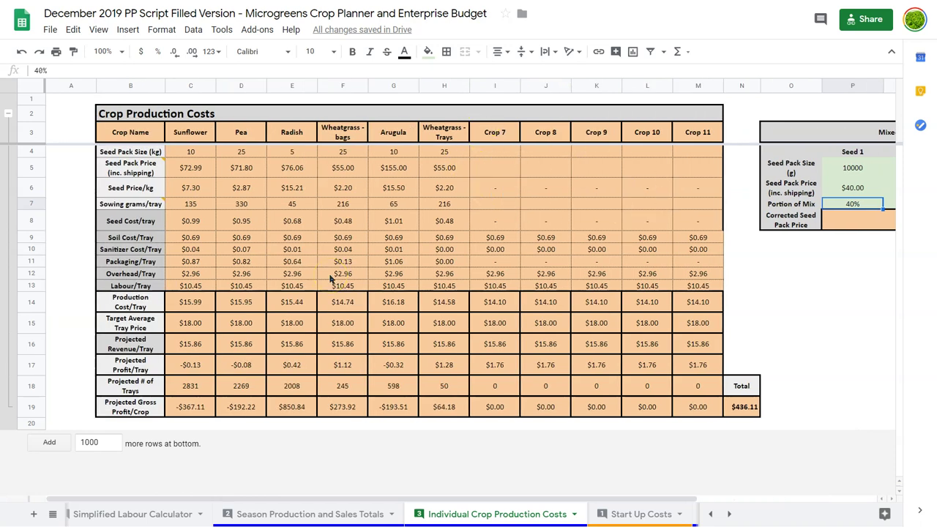
{"action": "left_click", "coordinate": [434, 333]}
{"action": "mouse_move", "coordinate": [106, 167]}
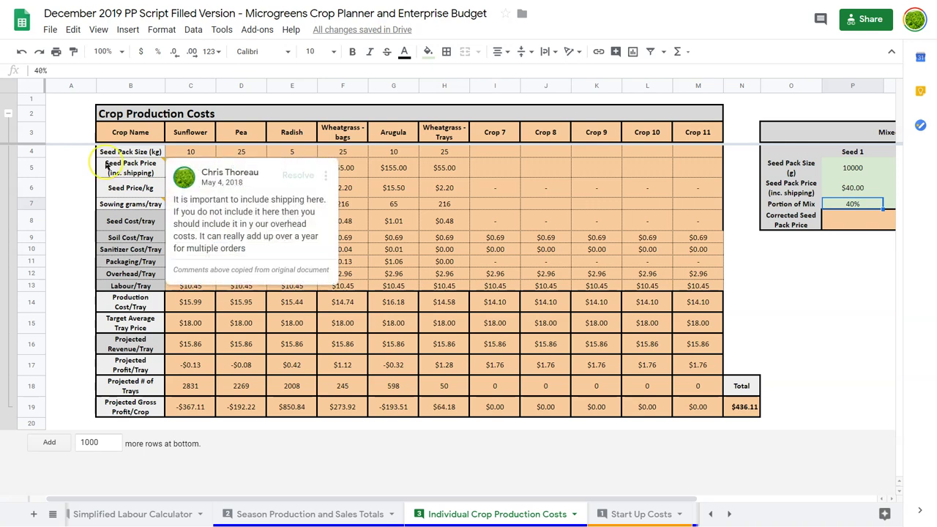